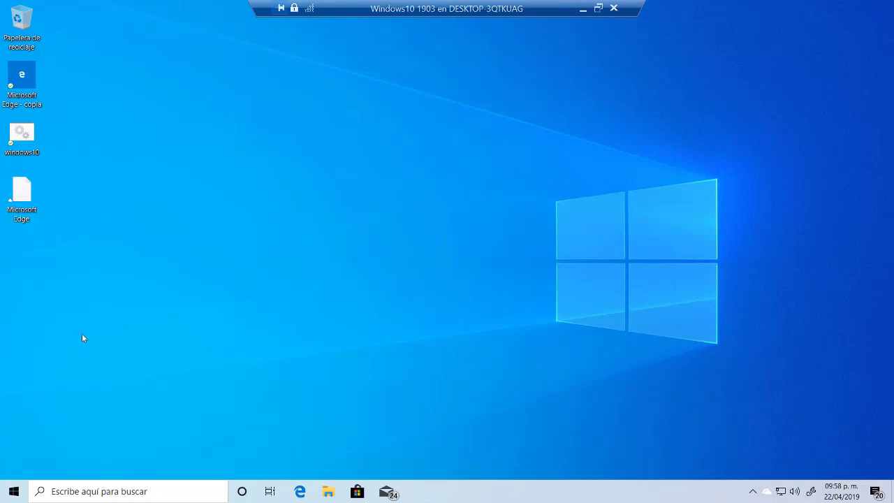
Try to uninstall Calculadora from the Start menu's app list in the Windows10 1903 virtual machine.
{"action": "left_click", "coordinate": [13, 491]}
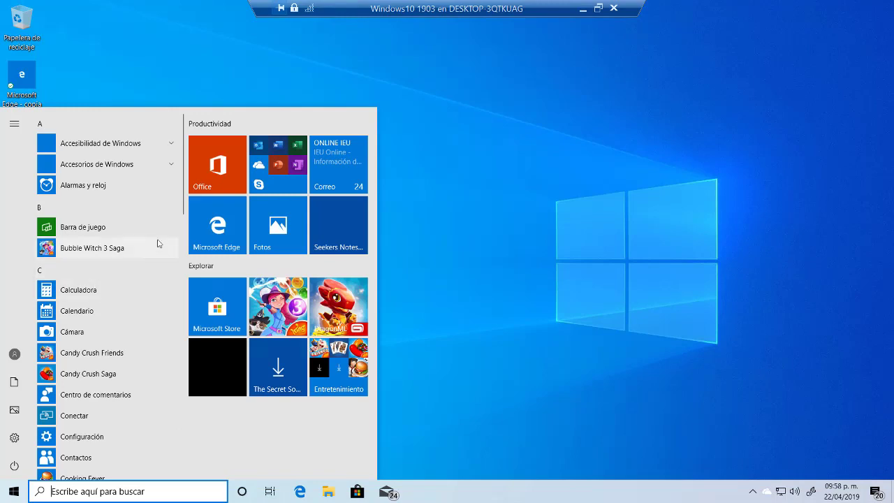
{"action": "right_click", "coordinate": [90, 294]}
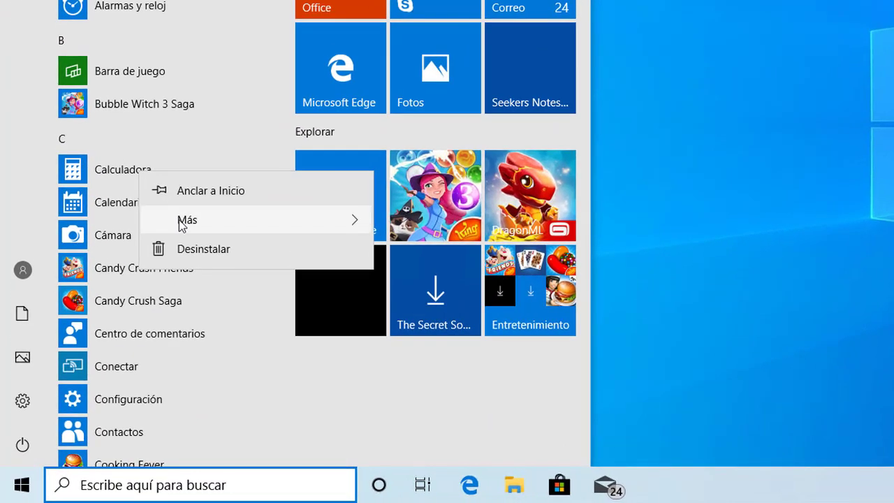
{"action": "left_click", "coordinate": [204, 250]}
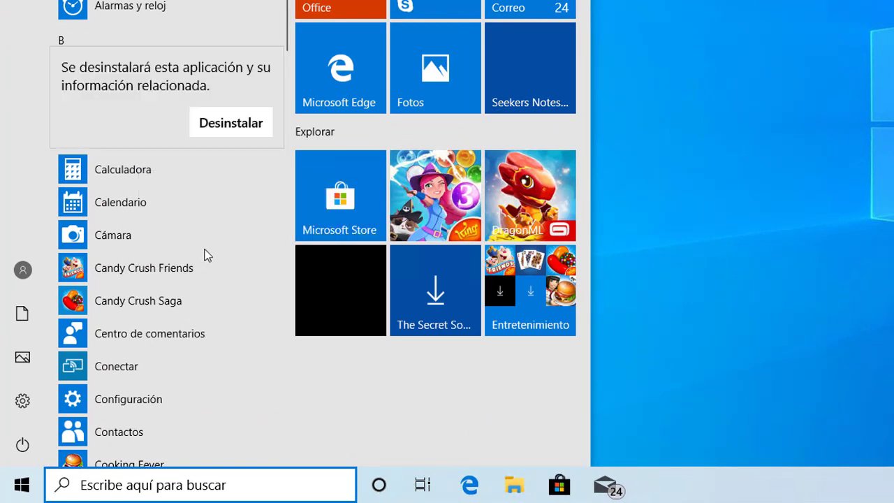
{"action": "left_click", "coordinate": [238, 128]}
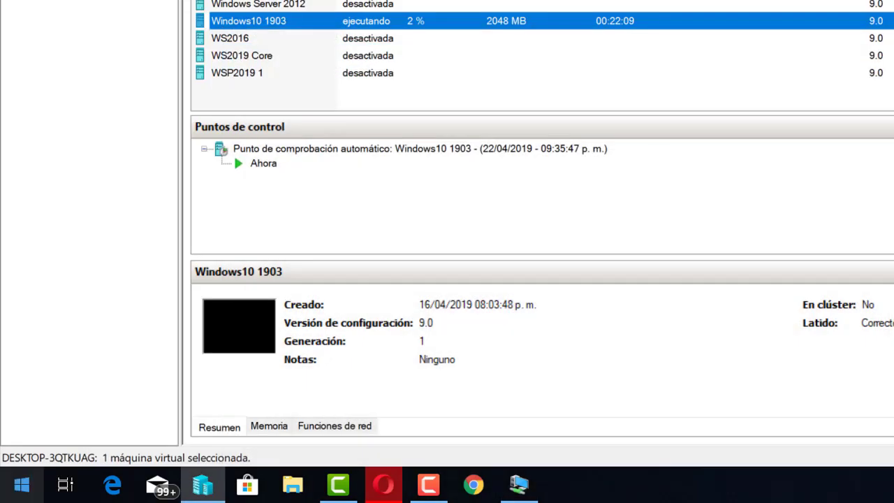
Examine the options, including those under Más, that the host computer's Start menu offers for Calculadora.
{"action": "left_click", "coordinate": [21, 485]}
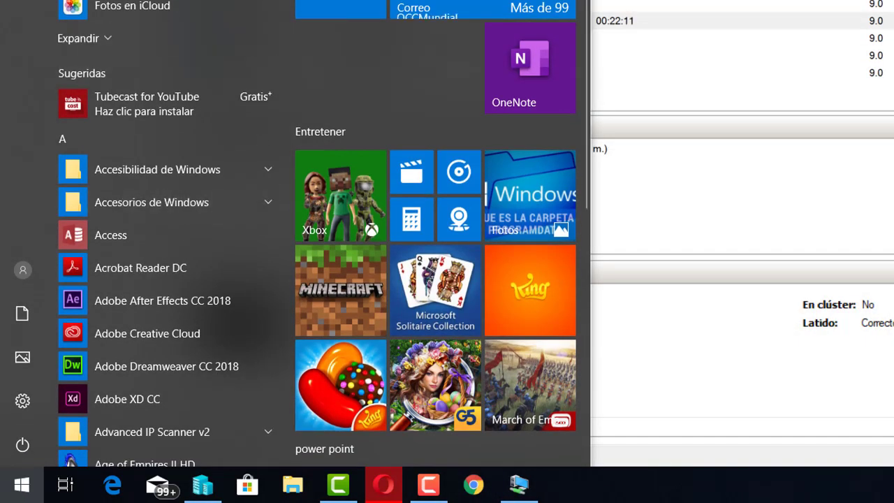
{"action": "scroll", "coordinate": [288, 3], "scroll_direction": "down", "scroll_amount": 1}
{"action": "left_click_drag", "start_coordinate": [288, 4], "coordinate": [295, 33]}
{"action": "scroll", "coordinate": [189, 39], "scroll_direction": "up", "scroll_amount": 1}
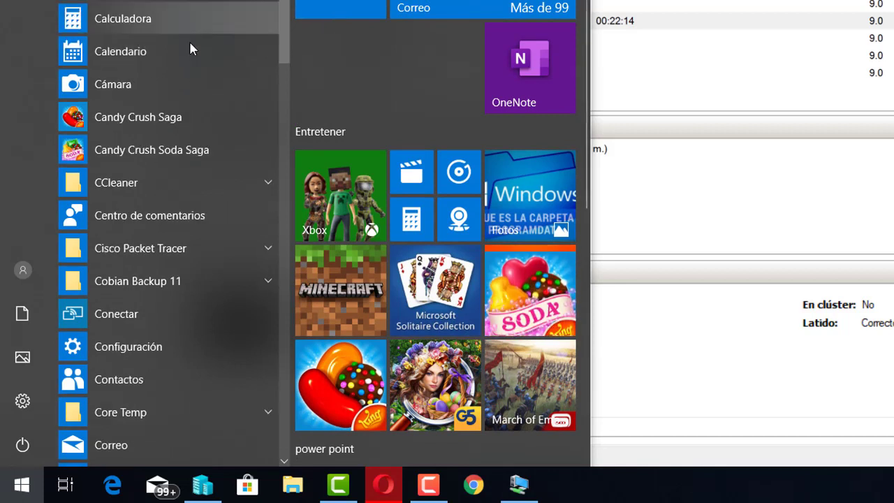
{"action": "right_click", "coordinate": [147, 24]}
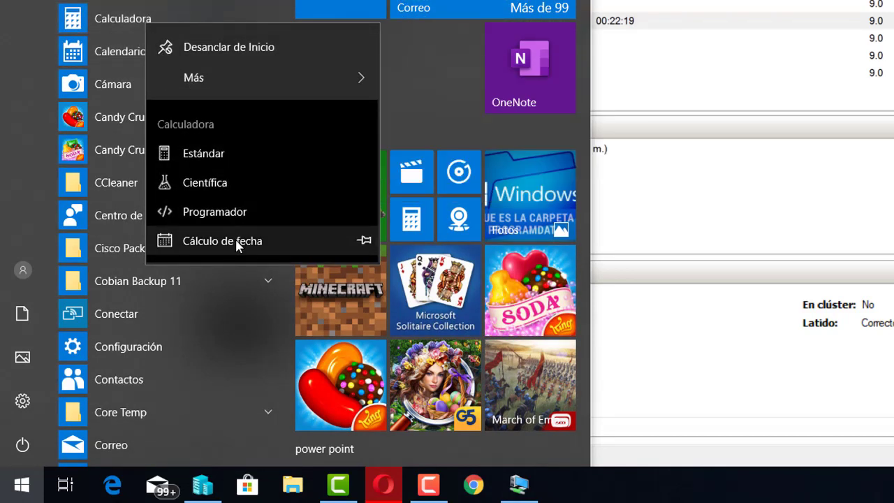
{"action": "mouse_move", "coordinate": [234, 87]}
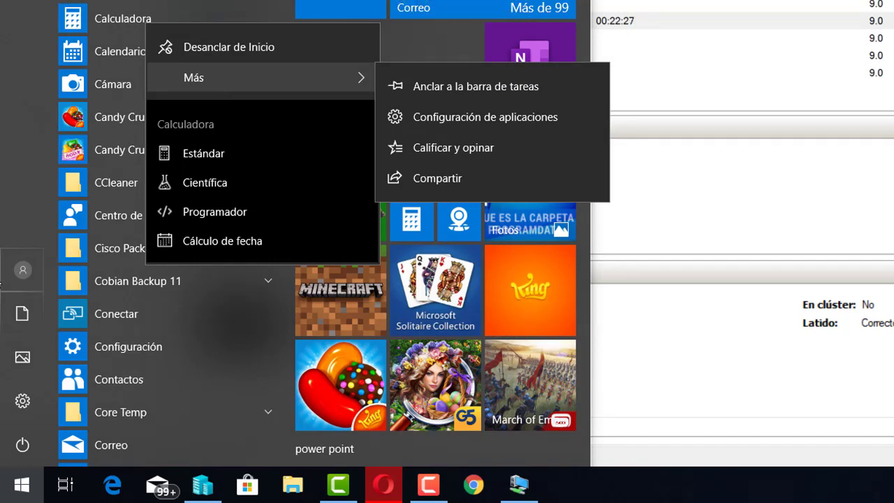
Switch back to the Windows10 1903 virtual machine and try to uninstall Xbox from its Start menu app list.
{"action": "left_click", "coordinate": [21, 485]}
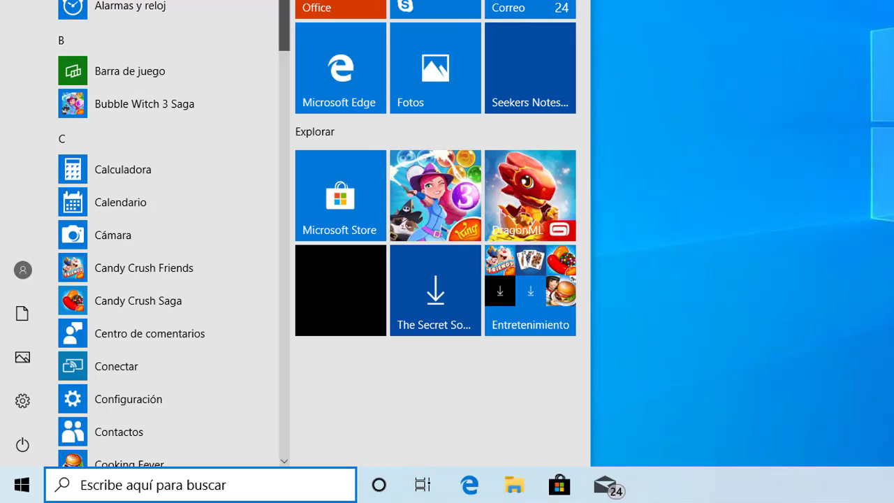
{"action": "scroll", "coordinate": [244, 343], "scroll_direction": "down", "scroll_amount": 15}
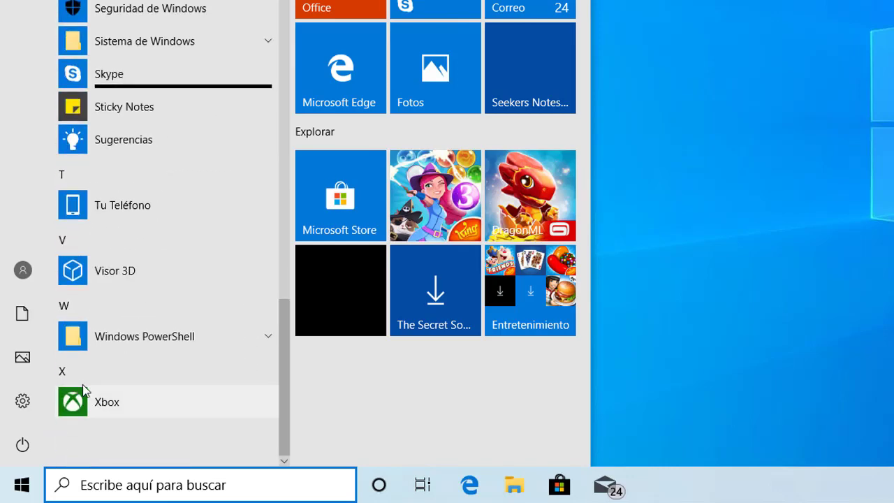
{"action": "right_click", "coordinate": [90, 404]}
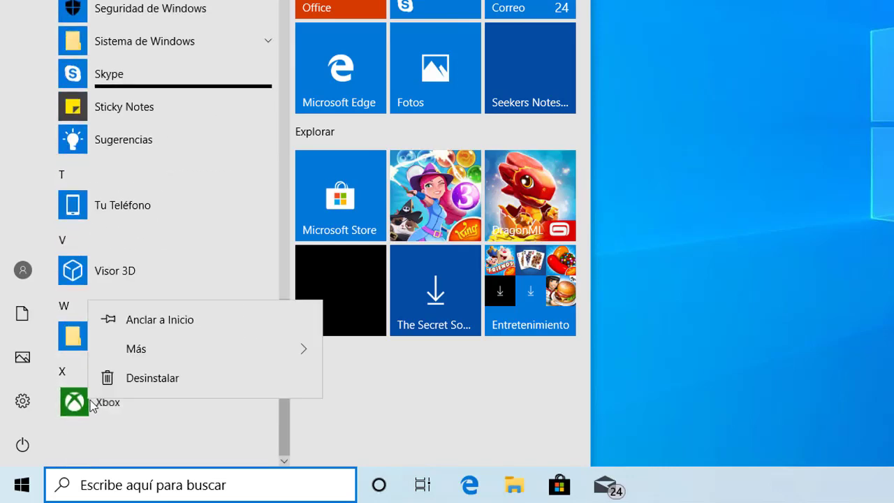
{"action": "left_click", "coordinate": [153, 384]}
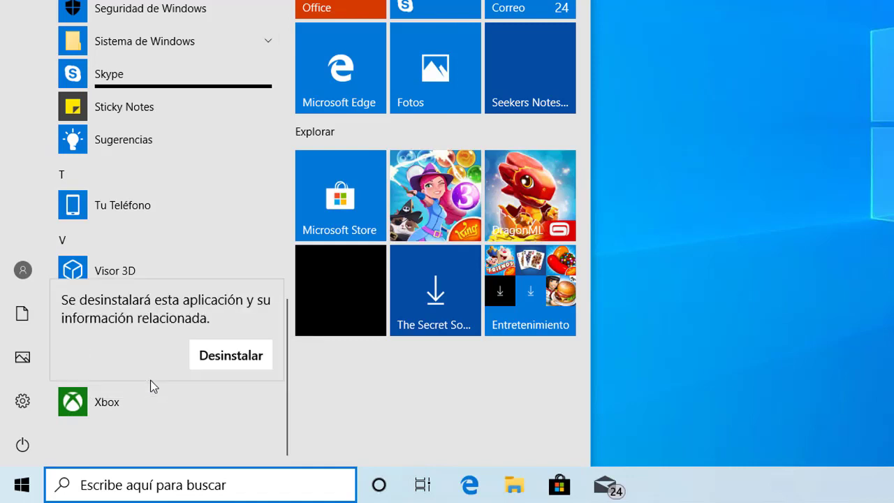
{"action": "left_click", "coordinate": [229, 356]}
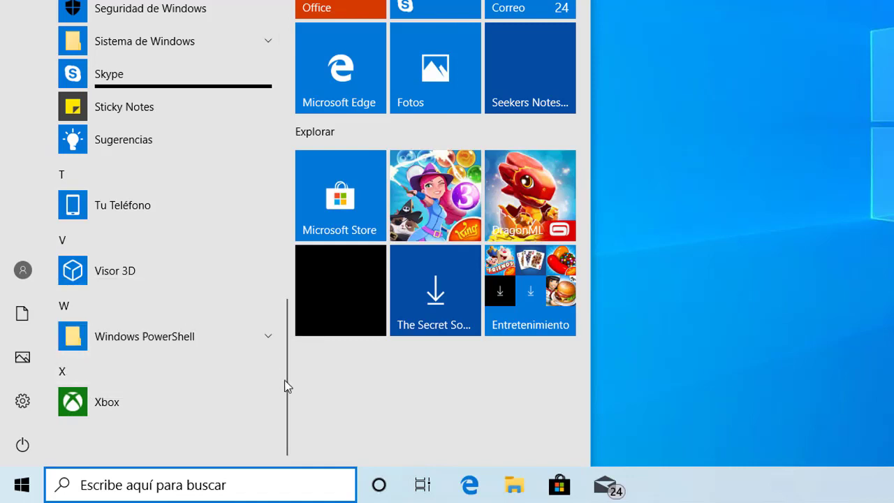
Open Windows Settings and examine which options the Start menu offers for Calculadora.
{"action": "left_click_drag", "start_coordinate": [284, 375], "coordinate": [278, 0]}
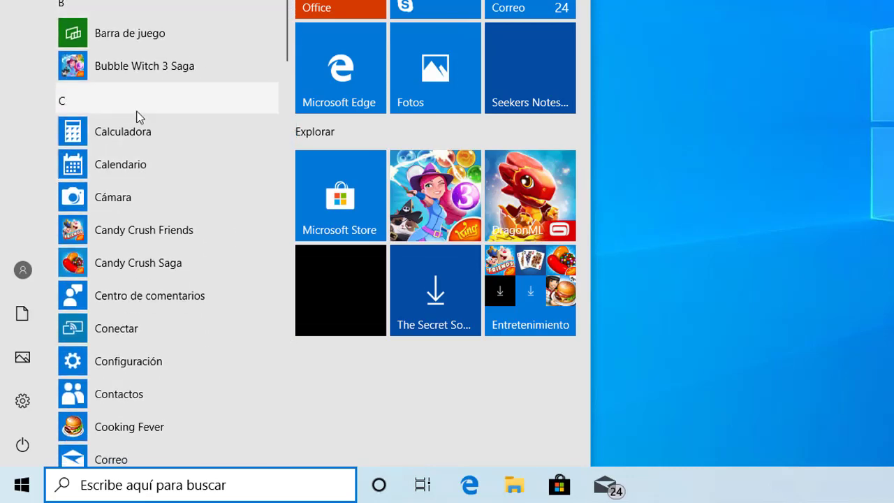
{"action": "left_click", "coordinate": [23, 402]}
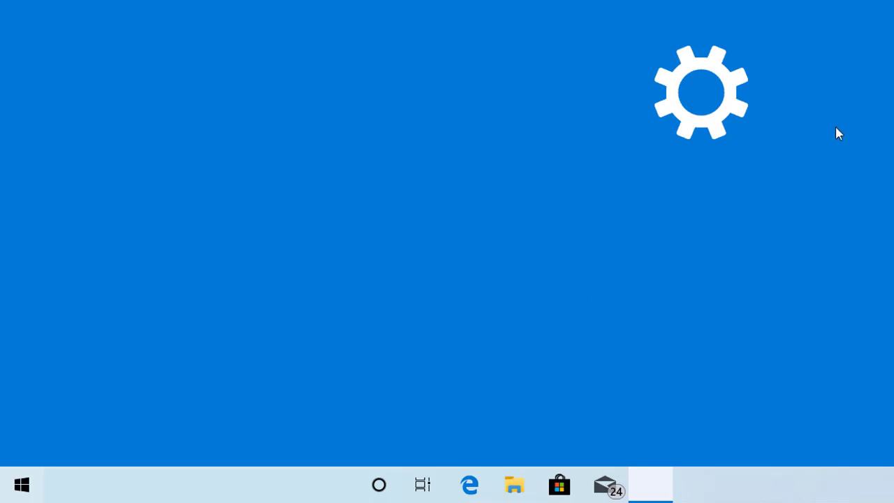
{"action": "key", "text": "super"}
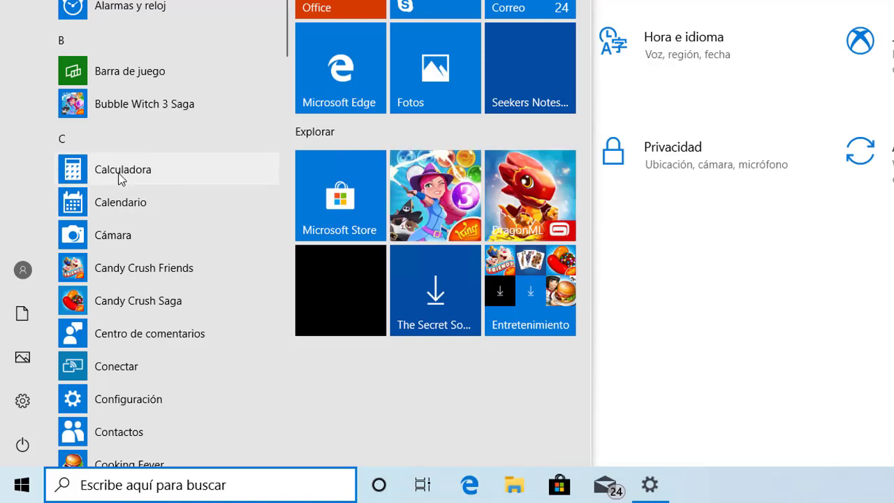
{"action": "right_click", "coordinate": [197, 169]}
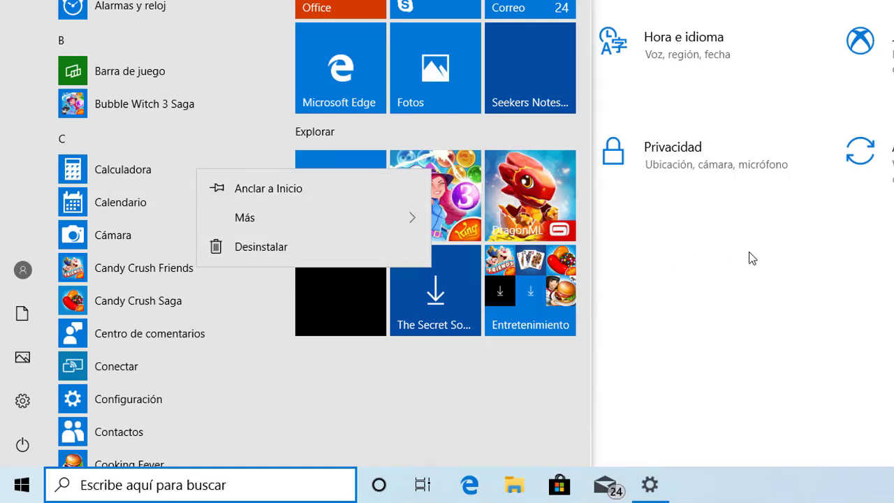
{"action": "key", "text": "Escape"}
{"action": "key", "text": "Escape"}
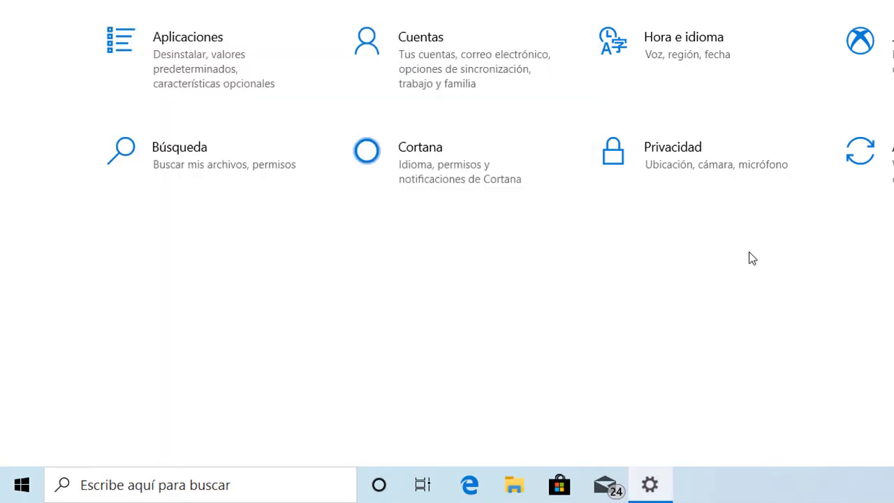
Try to uninstall Calculadora from Aplicaciones y características in Settings.
{"action": "left_click", "coordinate": [227, 60]}
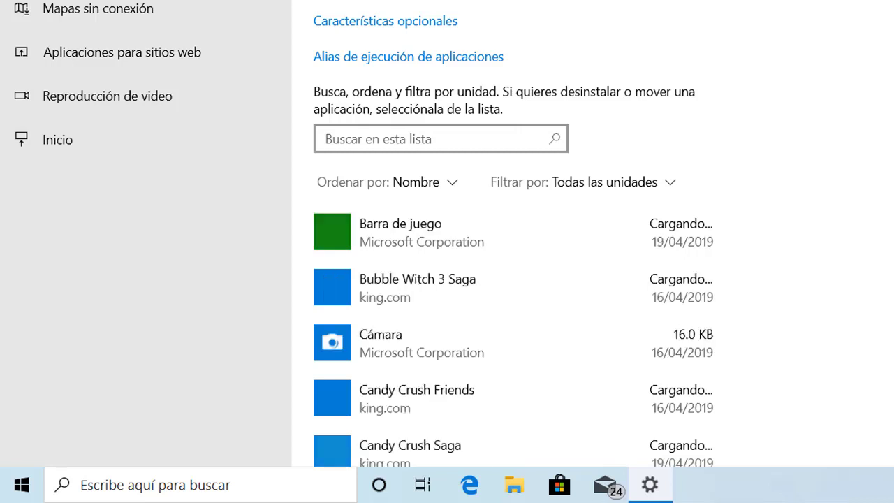
{"action": "scroll", "coordinate": [514, 279], "scroll_direction": "down", "scroll_amount": 10}
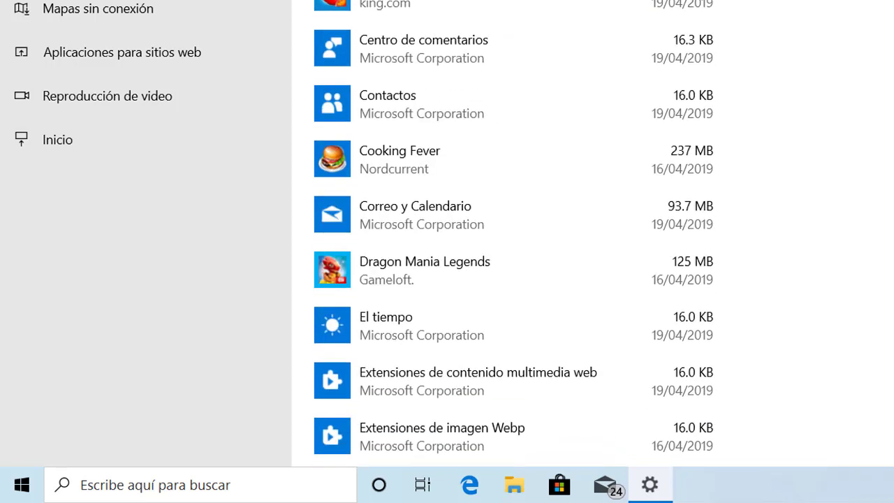
{"action": "scroll", "coordinate": [513, 279], "scroll_direction": "up", "scroll_amount": 10}
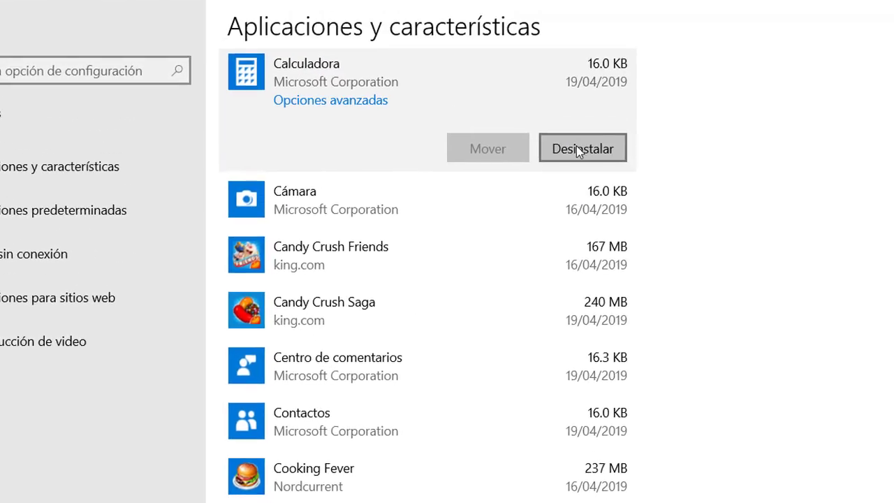
{"action": "left_click", "coordinate": [564, 171]}
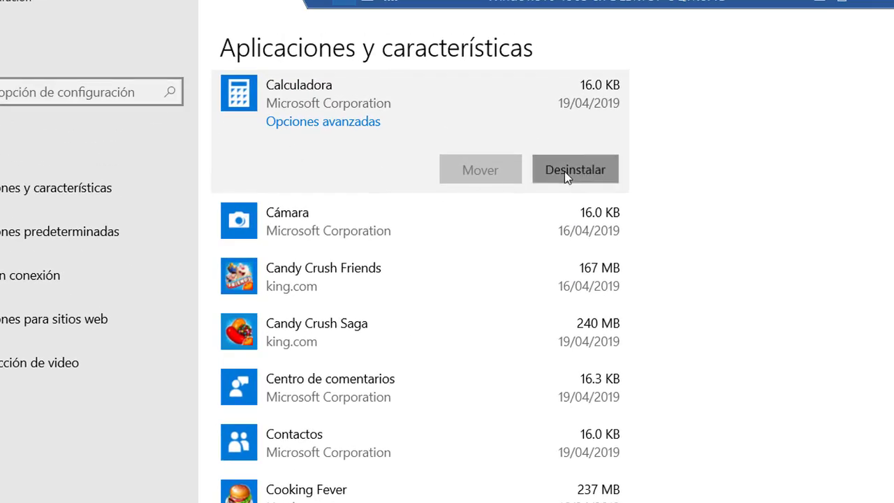
{"action": "left_click", "coordinate": [673, 134]}
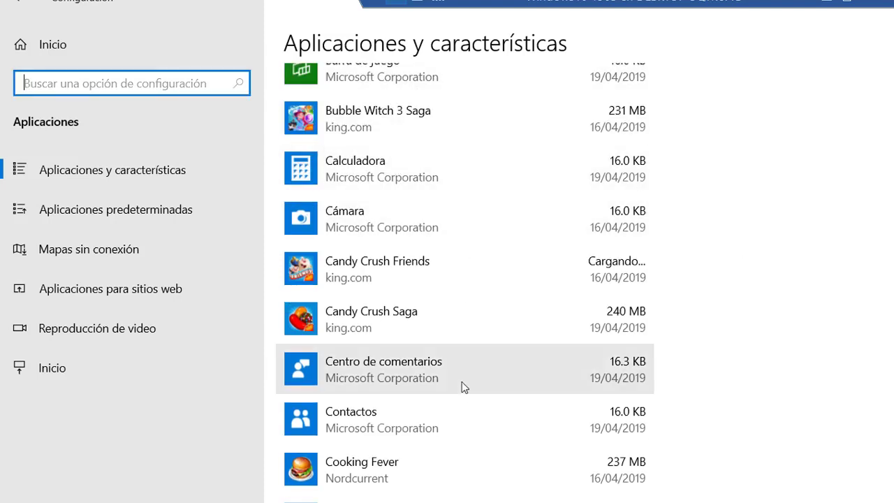
Examine the Contactos app's advanced options down to Restablecer and Desinstalar, and return to the desktop.
{"action": "left_click", "coordinate": [465, 417]}
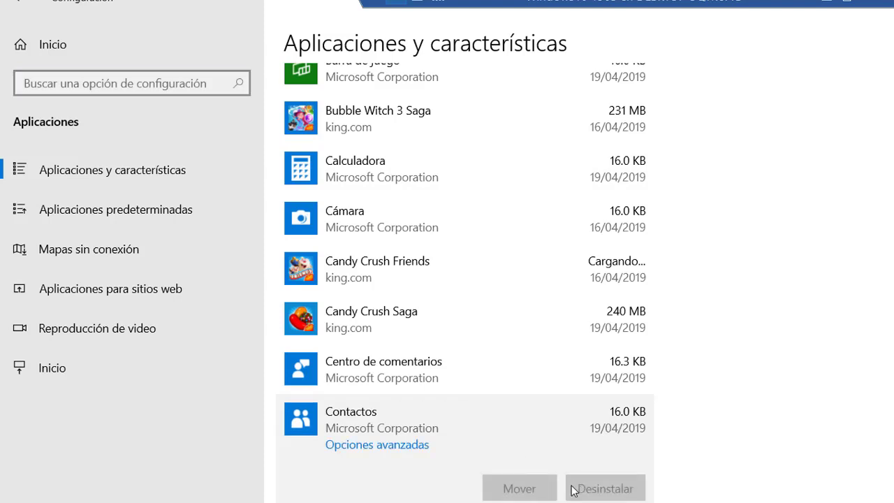
{"action": "left_click", "coordinate": [382, 453]}
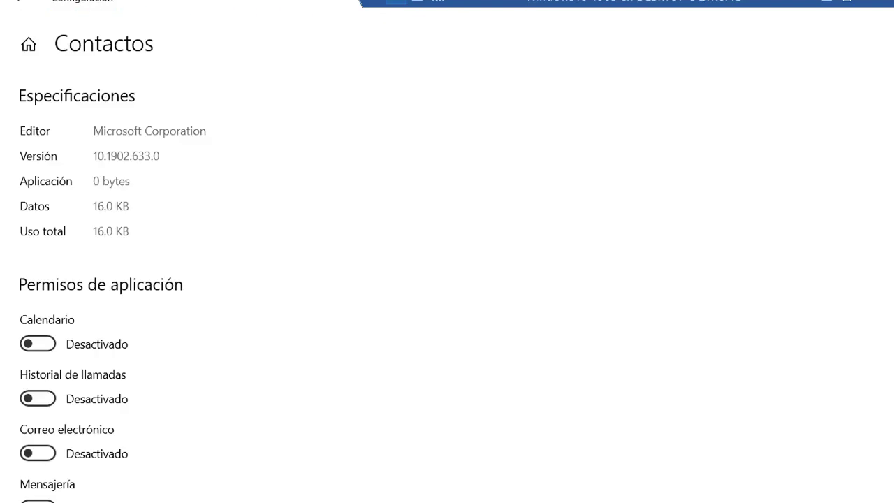
{"action": "scroll", "coordinate": [611, 329], "scroll_direction": "down", "scroll_amount": 10}
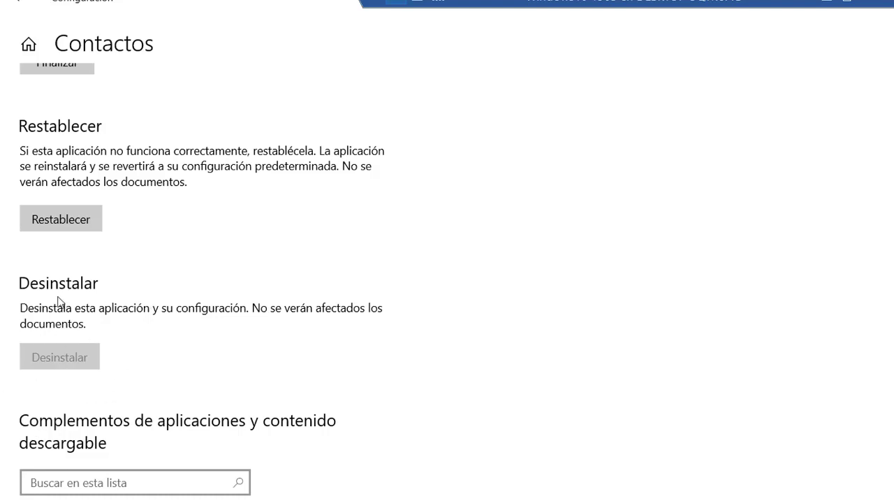
{"action": "left_click", "coordinate": [28, 44]}
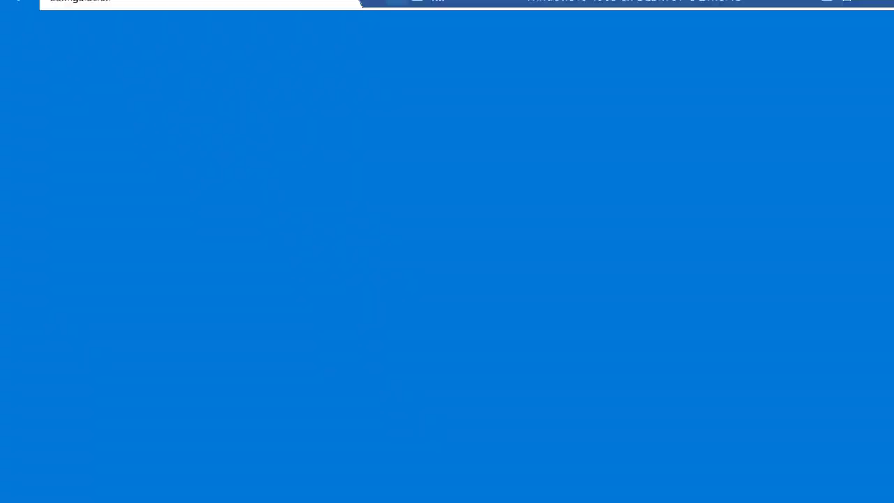
{"action": "left_click", "coordinate": [875, 495]}
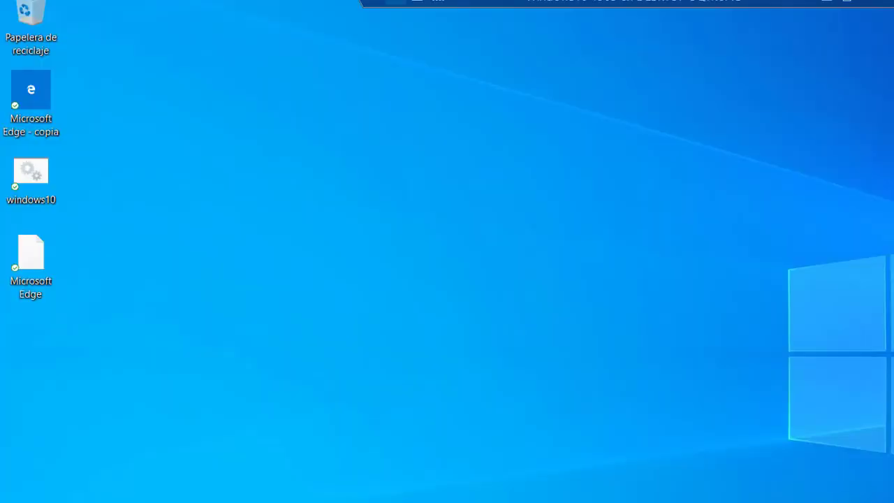
Check the Windows Update page in Settings and return to the Settings home page.
{"action": "key", "text": "super"}
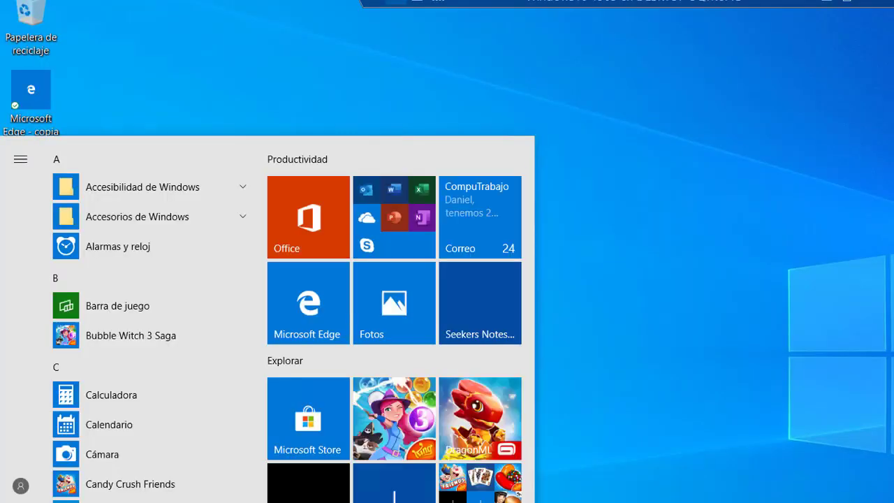
{"action": "key", "text": "super+i"}
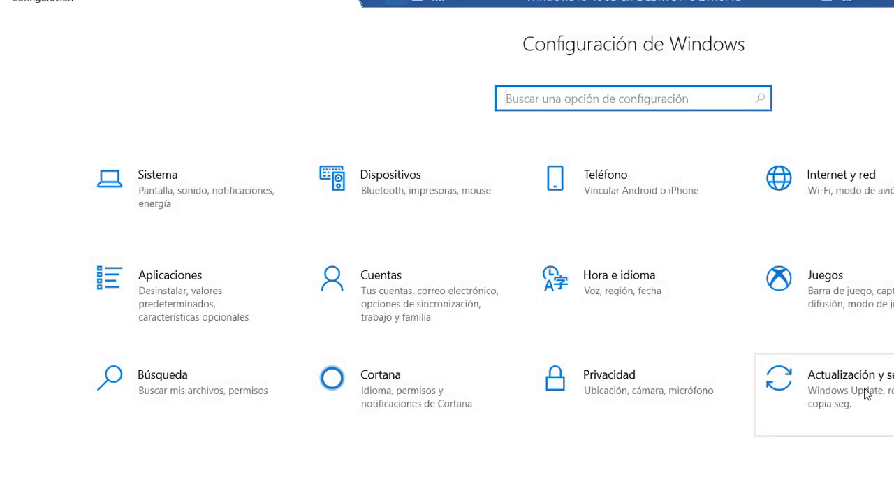
{"action": "left_click", "coordinate": [866, 394]}
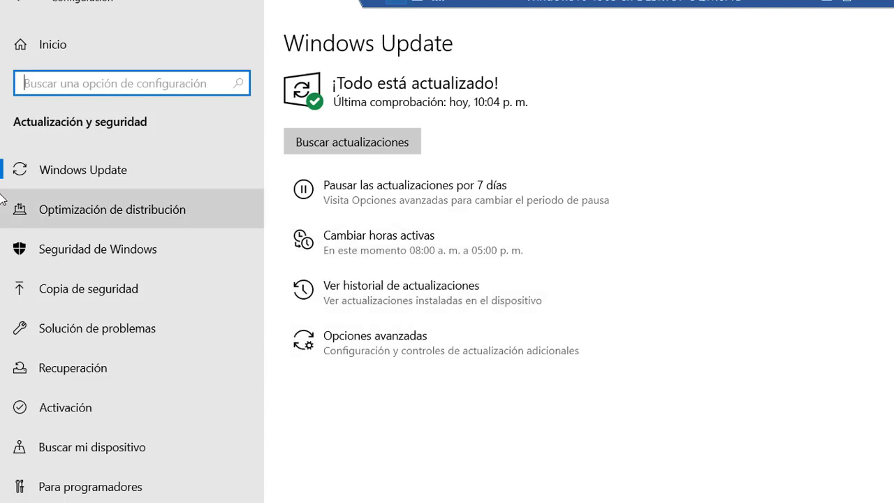
{"action": "left_click", "coordinate": [61, 52]}
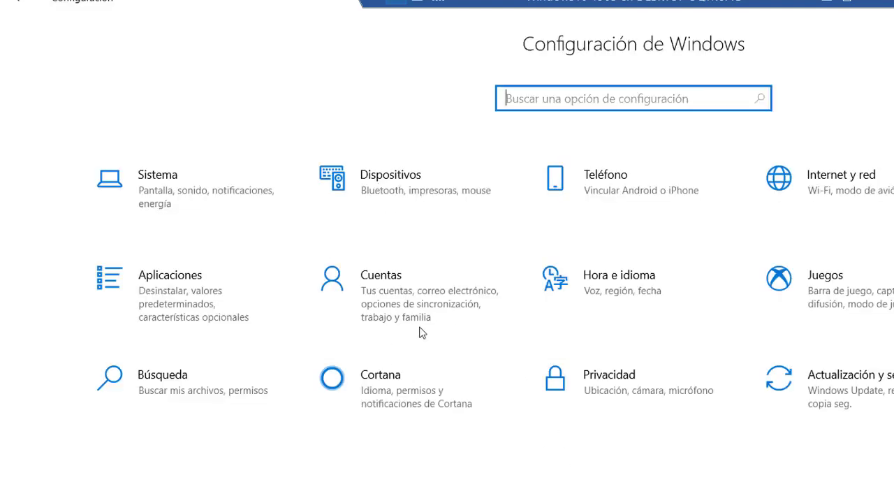
Open Aplicaciones y características in Settings and uninstall Calculadora from the Start menu's app list.
{"action": "left_click", "coordinate": [189, 297]}
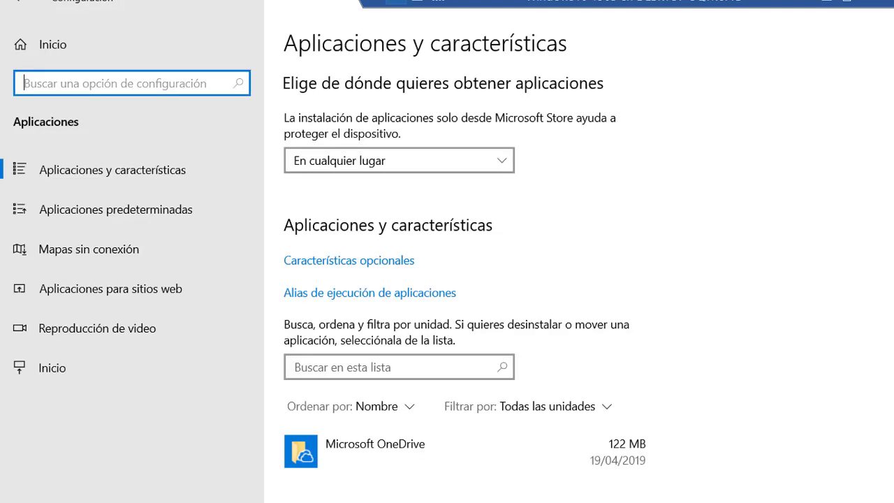
{"action": "key", "text": "super"}
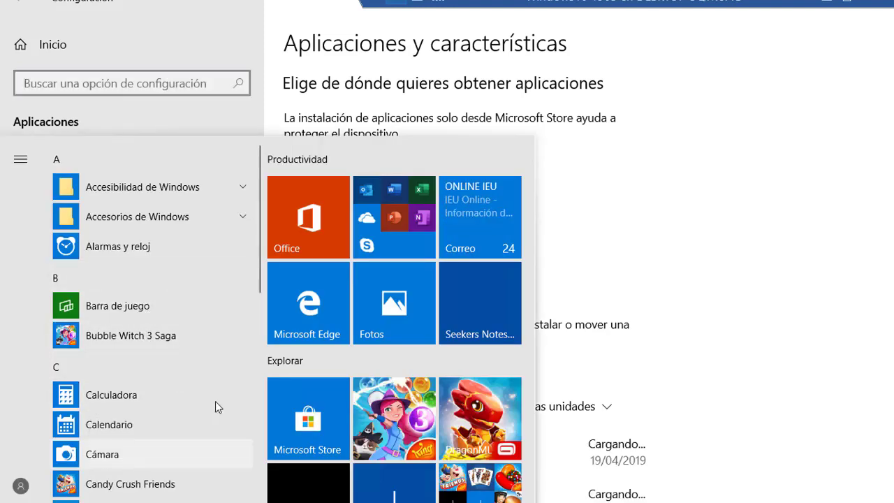
{"action": "right_click", "coordinate": [139, 397]}
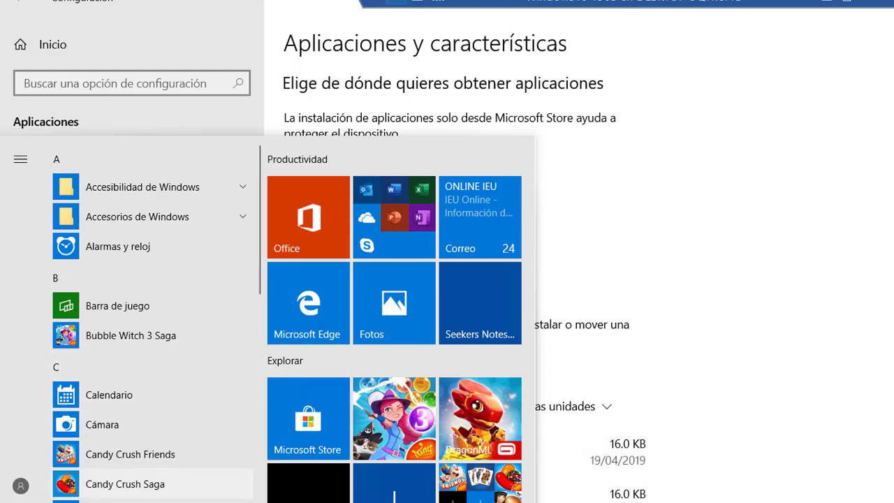
Look through the installed apps list in Aplicaciones y características and check the Desinstalar option for Print 3D.
{"action": "left_click", "coordinate": [818, 284]}
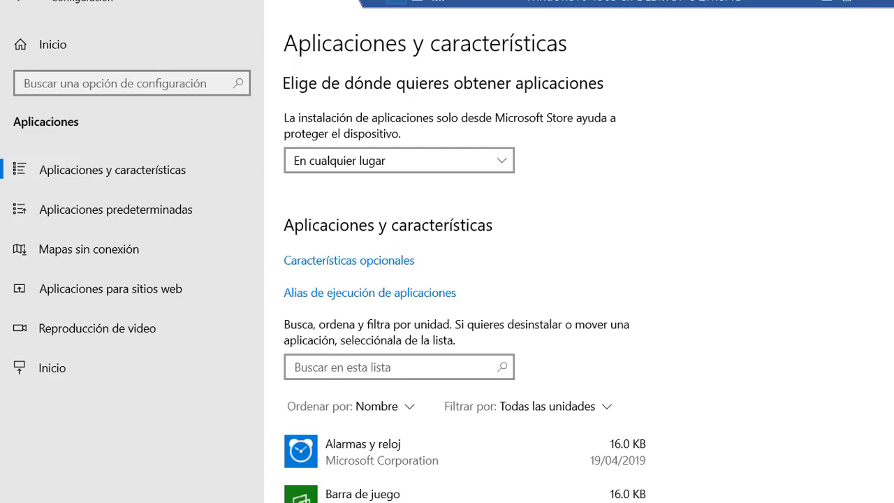
{"action": "scroll", "coordinate": [464, 279], "scroll_direction": "down", "scroll_amount": 6}
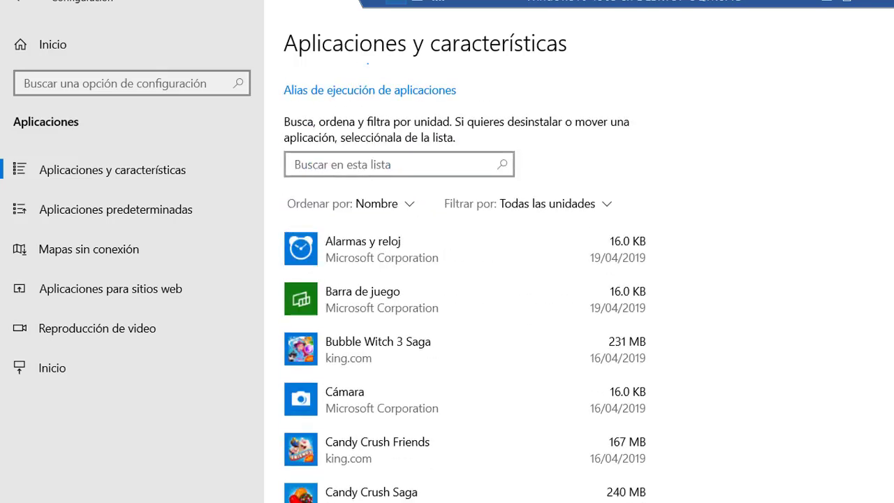
{"action": "scroll", "coordinate": [464, 280], "scroll_direction": "down", "scroll_amount": 5}
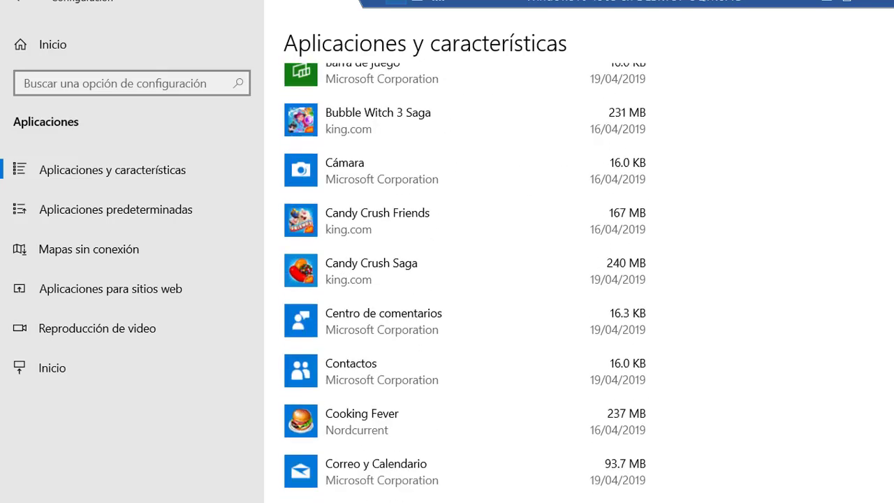
{"action": "scroll", "coordinate": [465, 279], "scroll_direction": "down", "scroll_amount": 16}
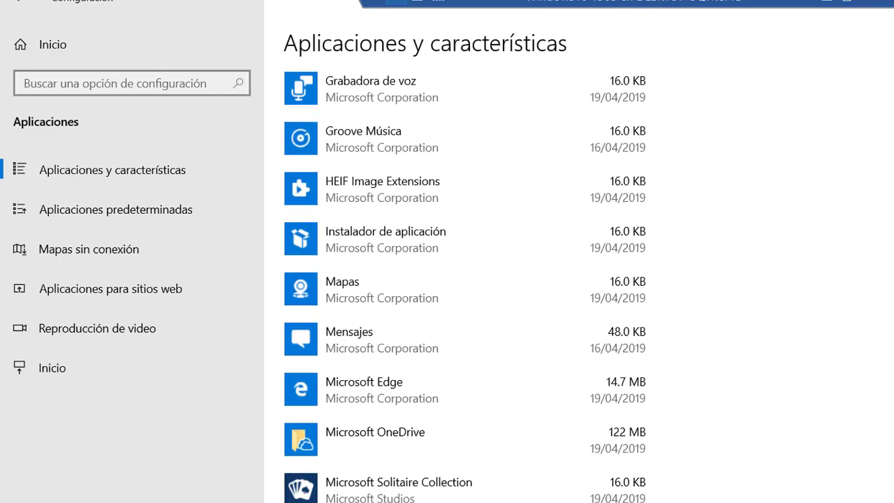
{"action": "scroll", "coordinate": [465, 280], "scroll_direction": "down", "scroll_amount": 1}
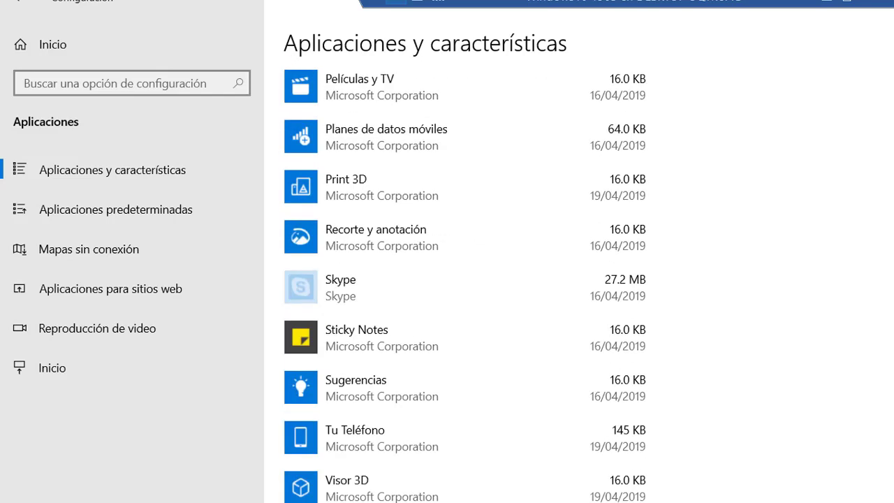
{"action": "left_click", "coordinate": [444, 177]}
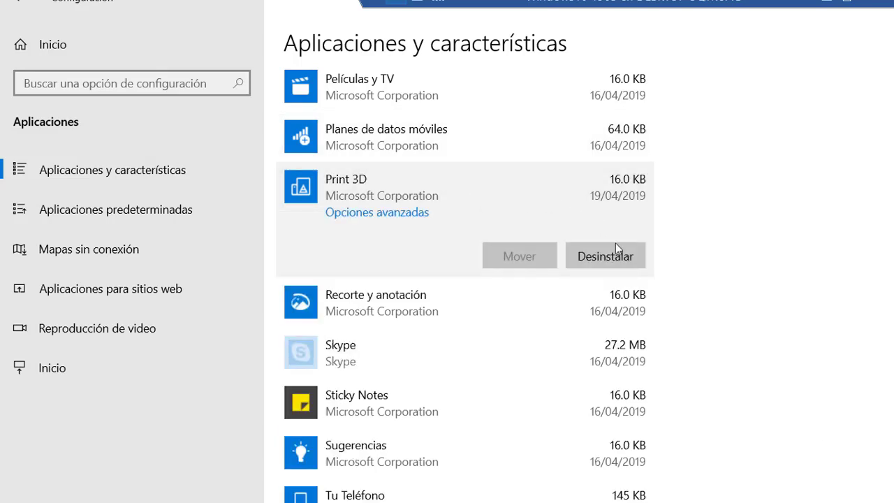
Check the Desinstalar option and advanced options page of Alarmas y reloj, and return to the desktop.
{"action": "scroll", "coordinate": [465, 279], "scroll_direction": "up", "scroll_amount": 15}
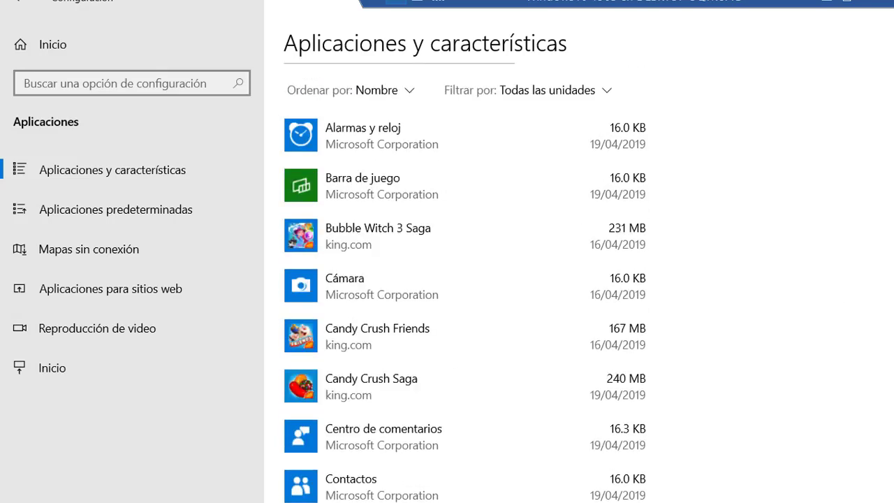
{"action": "scroll", "coordinate": [465, 280], "scroll_direction": "down", "scroll_amount": 3}
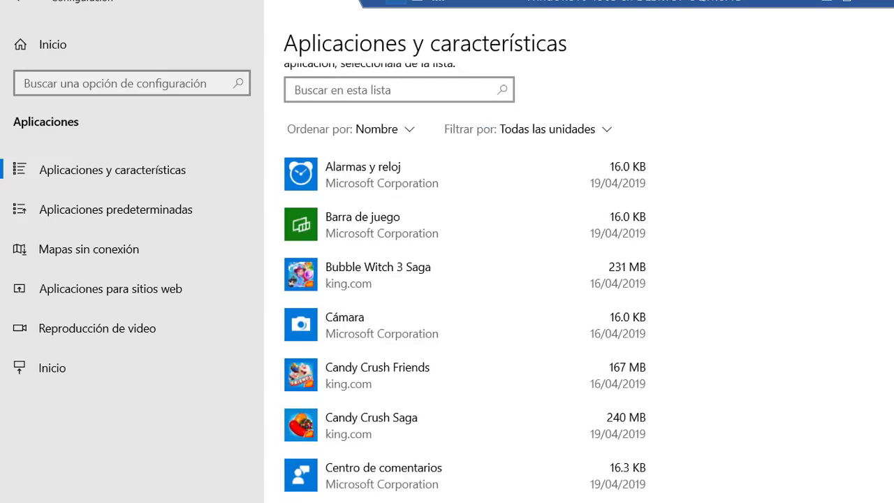
{"action": "left_click", "coordinate": [456, 179]}
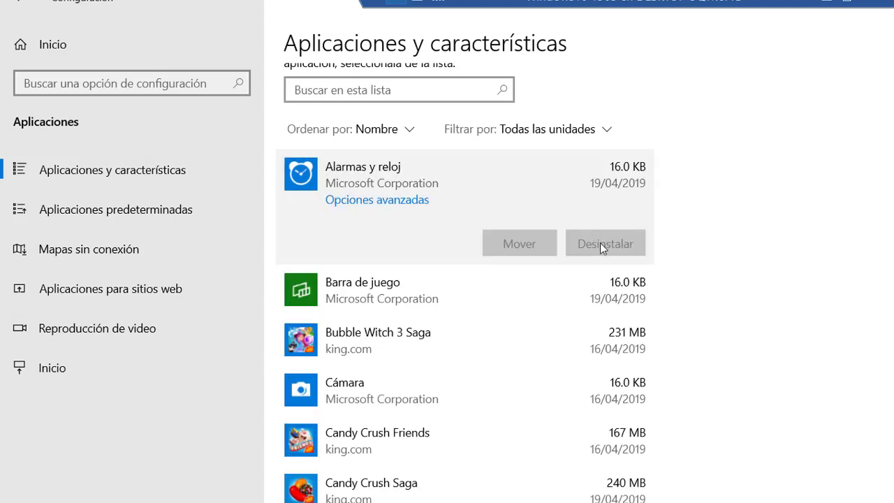
{"action": "left_click", "coordinate": [342, 201]}
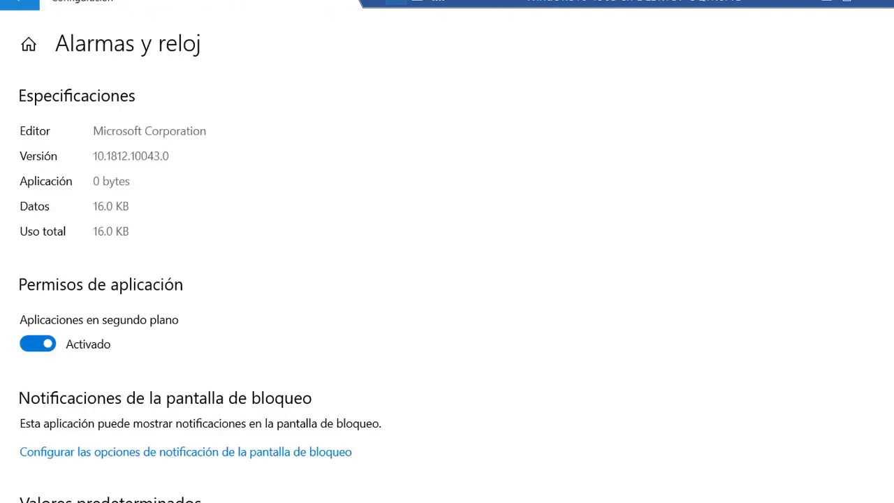
{"action": "left_click", "coordinate": [17, 4]}
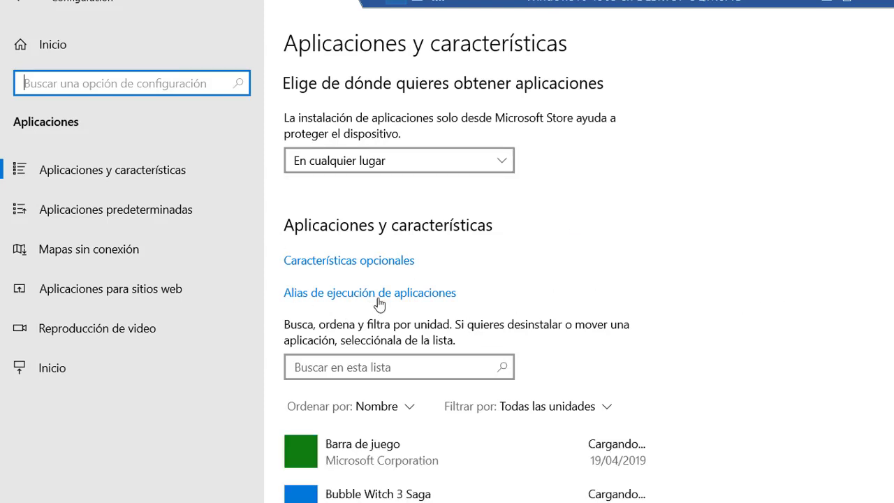
{"action": "left_click", "coordinate": [340, 299]}
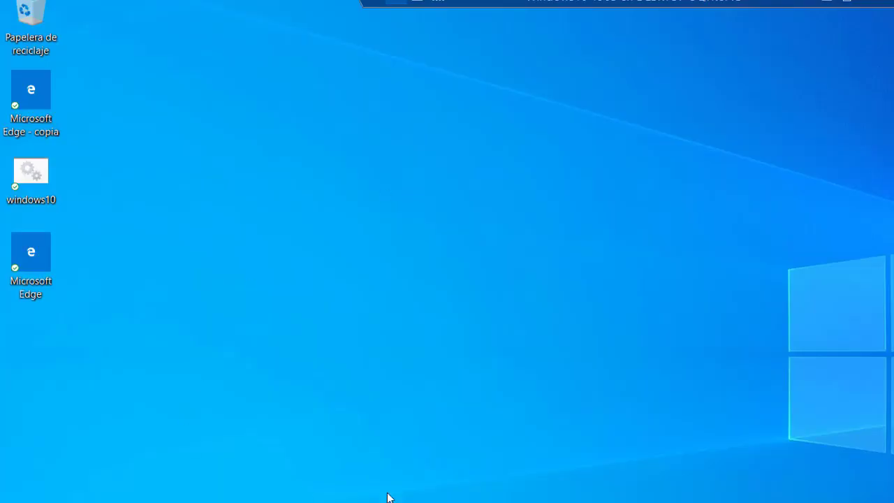
Open the Aplicaciones y características page in Settings.
{"action": "key", "text": "super"}
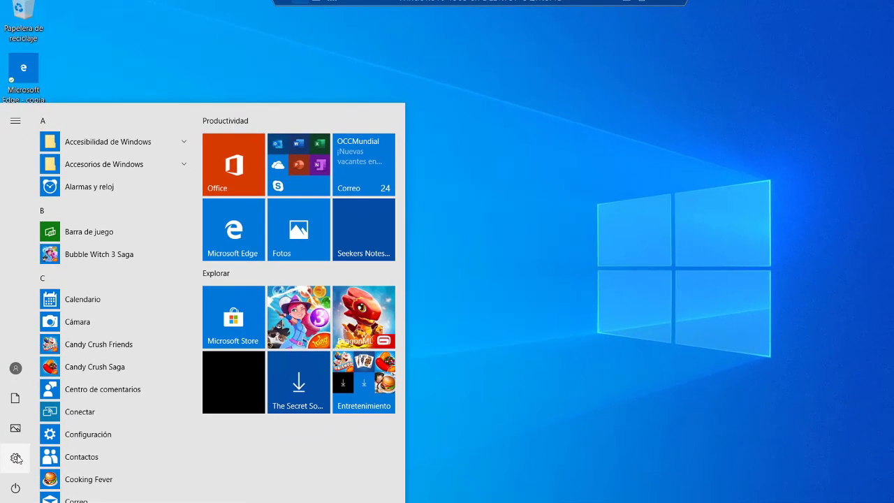
{"action": "left_click", "coordinate": [16, 458]}
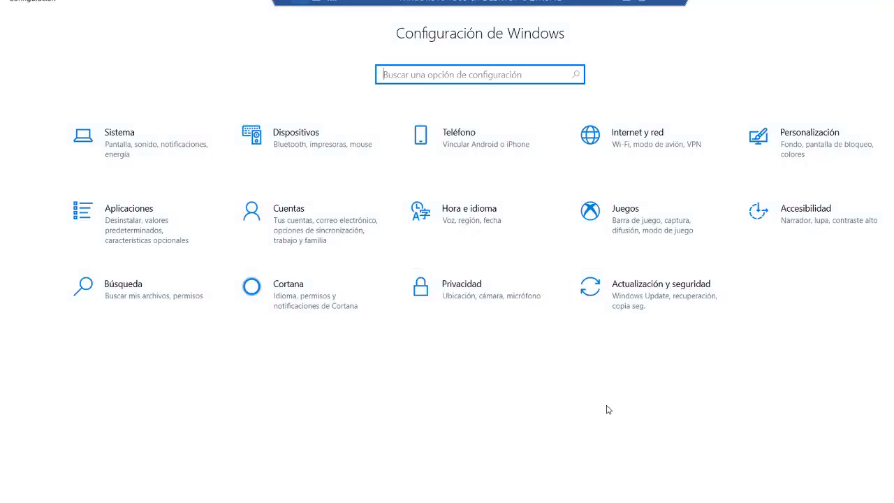
{"action": "left_click", "coordinate": [142, 232]}
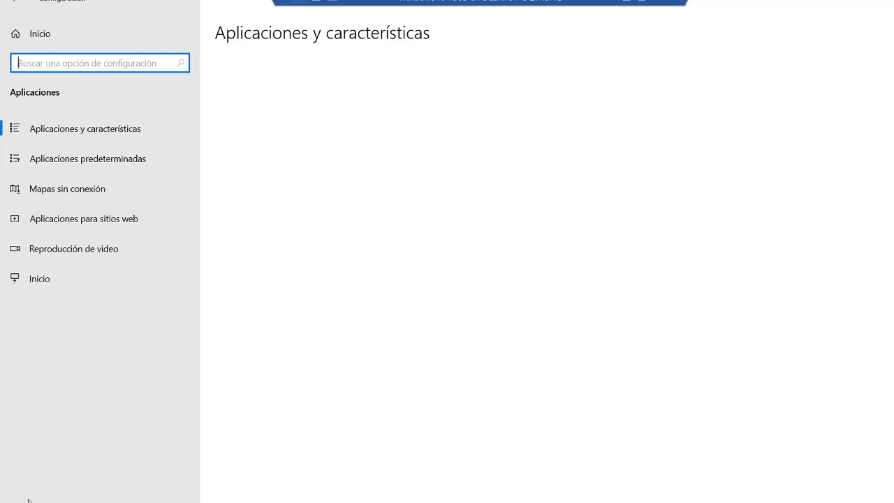
Check the Start menu's app list for Contactos' available options, including those under Más, and close the Start menu.
{"action": "key", "text": "super"}
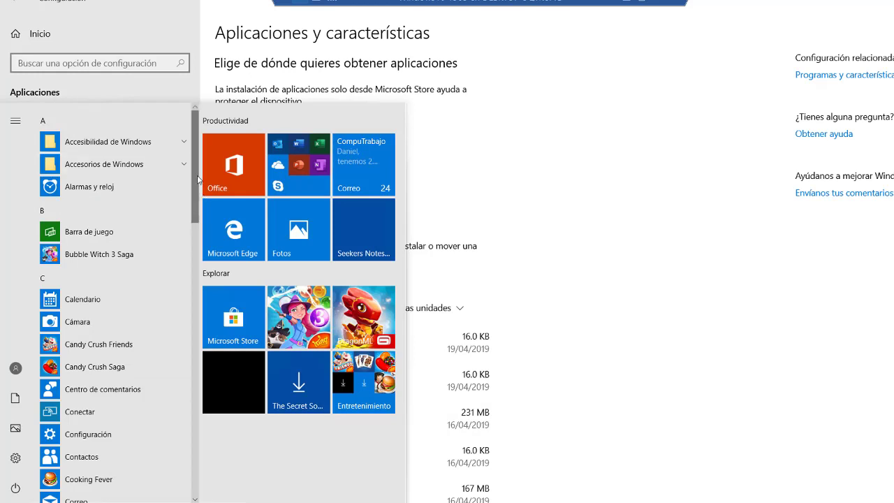
{"action": "scroll", "coordinate": [200, 209], "scroll_direction": "down", "scroll_amount": 2}
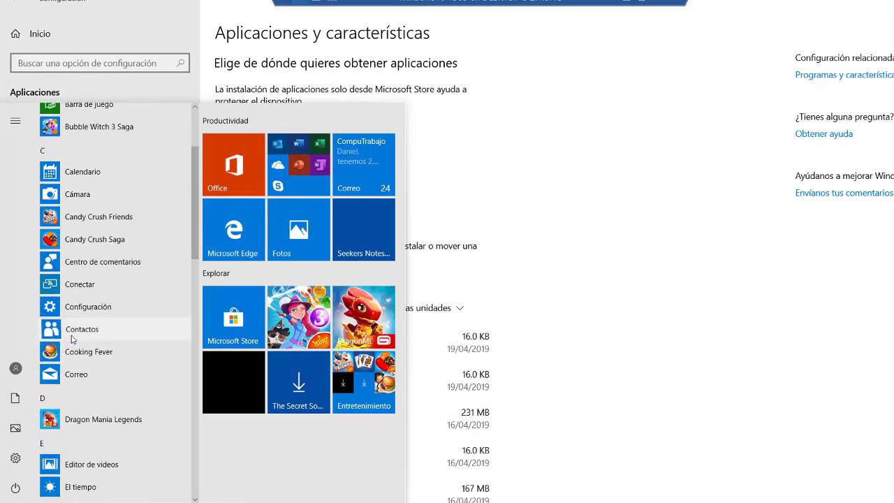
{"action": "right_click", "coordinate": [101, 352]}
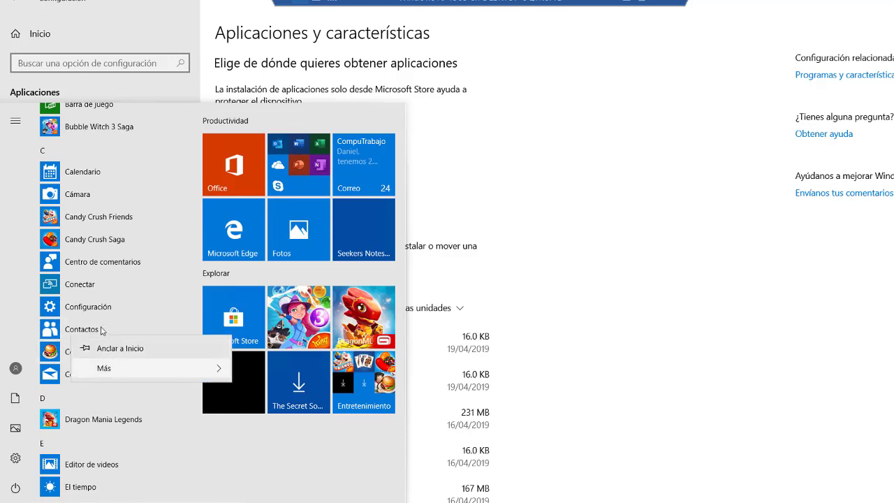
{"action": "mouse_move", "coordinate": [133, 375]}
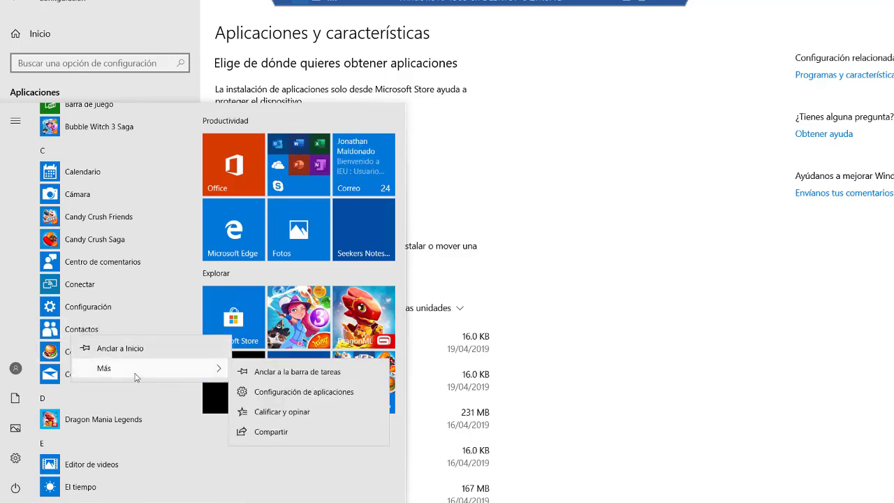
{"action": "left_click", "coordinate": [660, 308]}
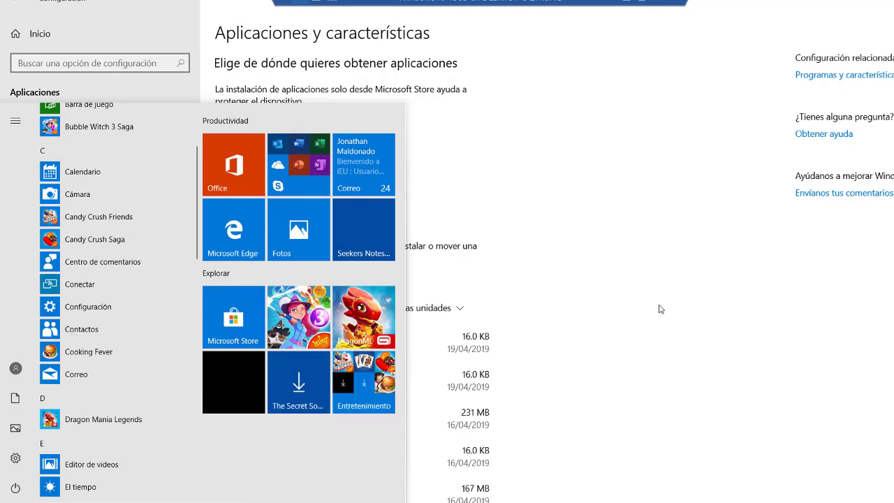
{"action": "left_click", "coordinate": [660, 309]}
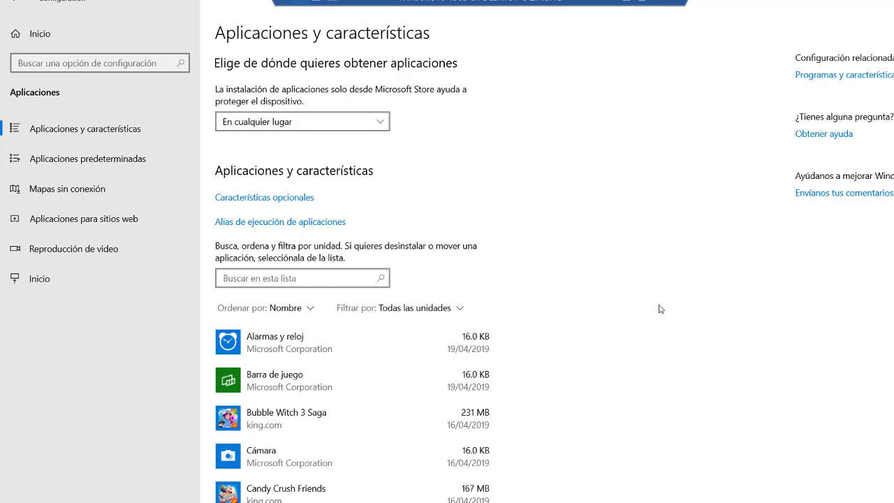
Try to launch Calculadora with a Run command, check Características opcionales in Settings, and return to the desktop.
{"action": "key", "text": "super+r"}
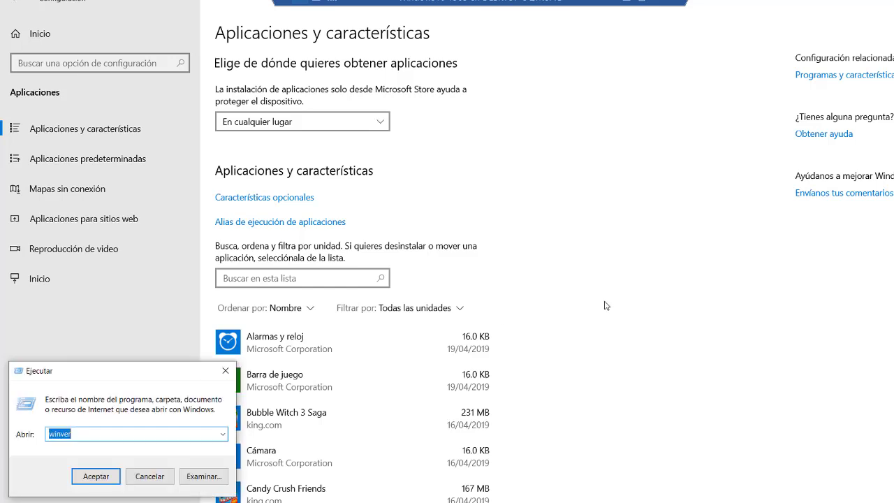
{"action": "type", "text": "cmd"}
{"action": "key", "text": "Return"}
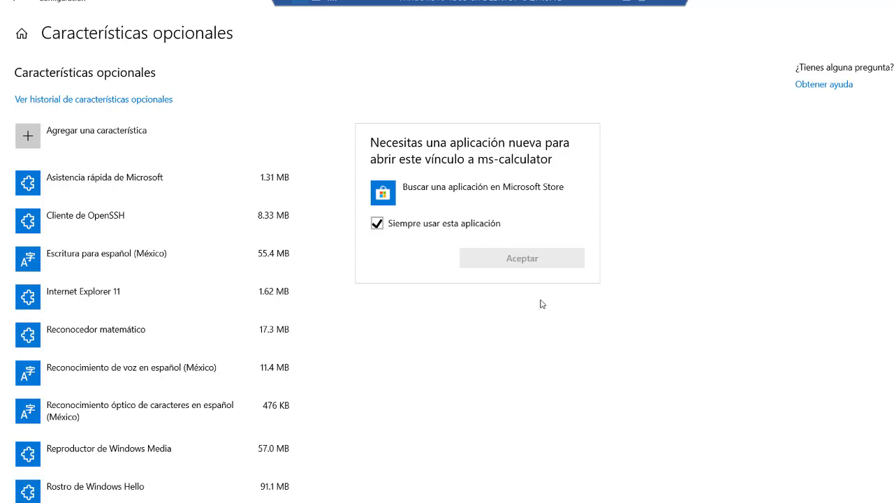
{"action": "left_click", "coordinate": [16, 1]}
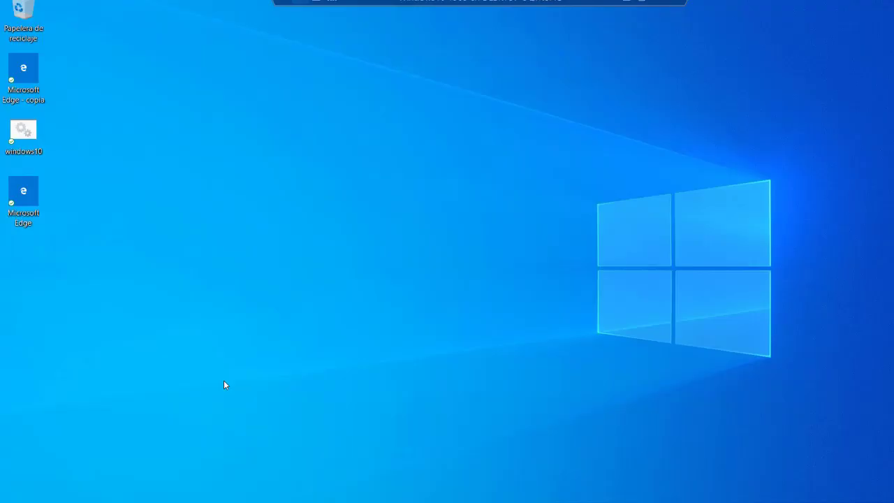
{"action": "key", "text": "super"}
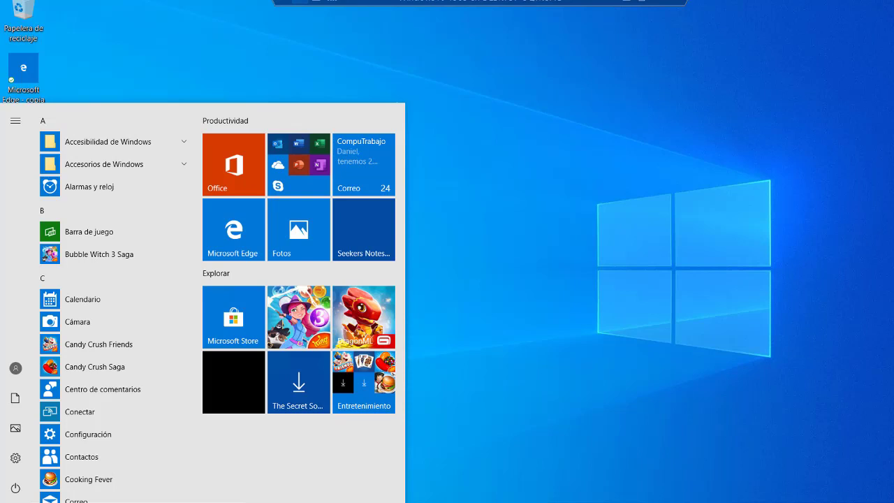
{"action": "left_click", "coordinate": [591, 399]}
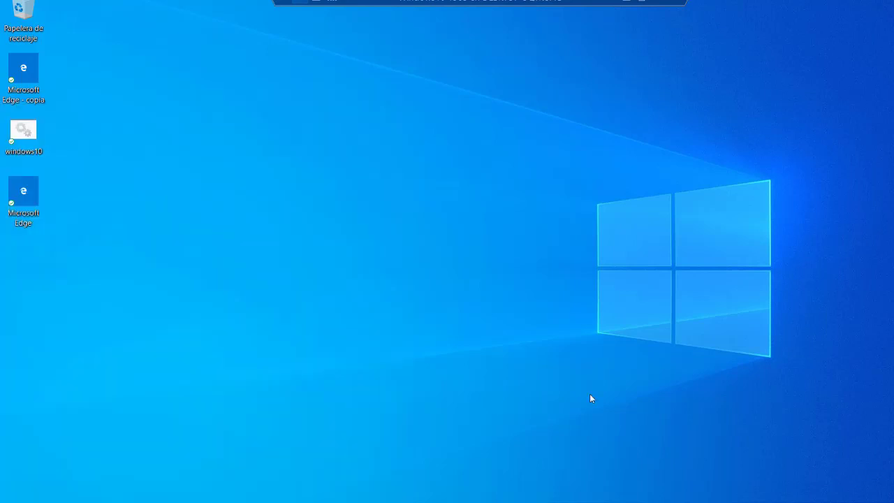